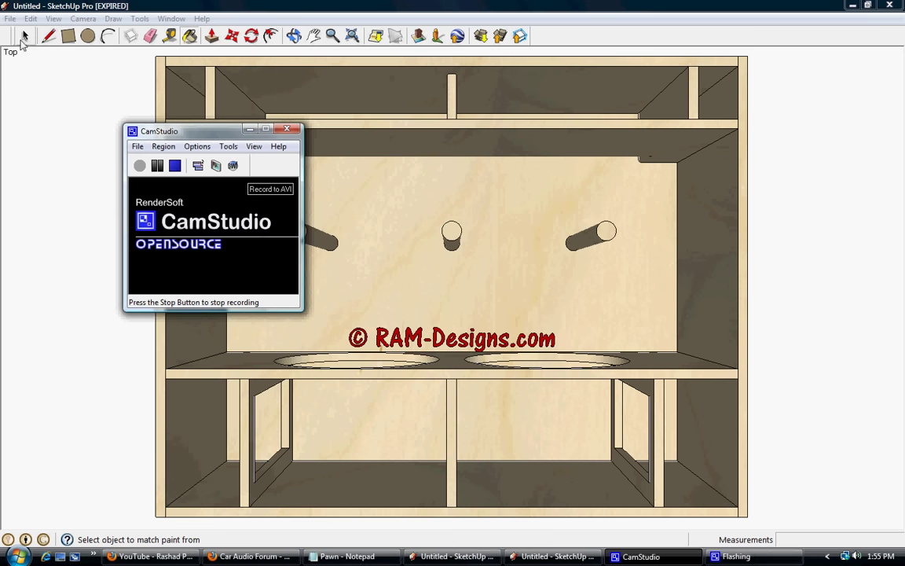
Zoom out and orbit the enclosure from the flat top view into a 3-D perspective
left_click(294, 35)
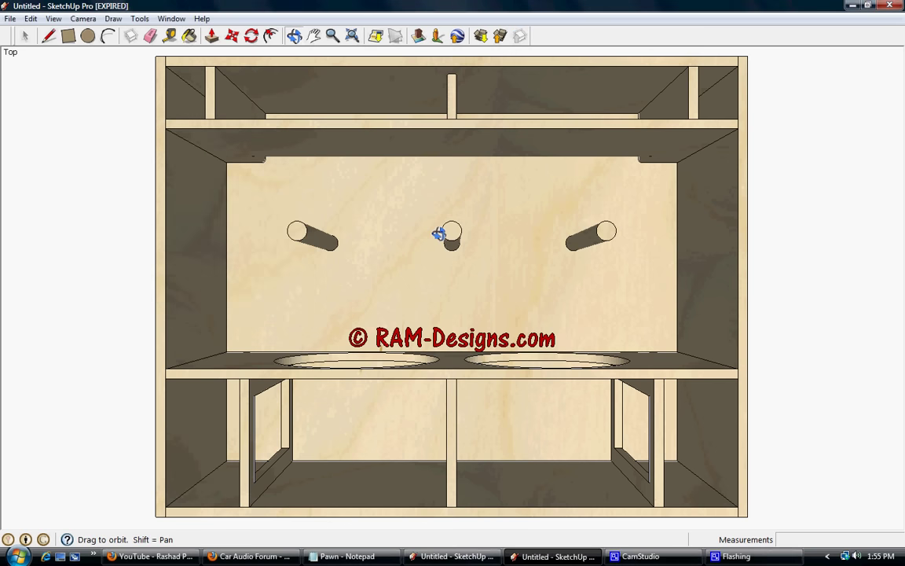
scroll(457, 207, "down", 1)
scroll(455, 208, "down", 1)
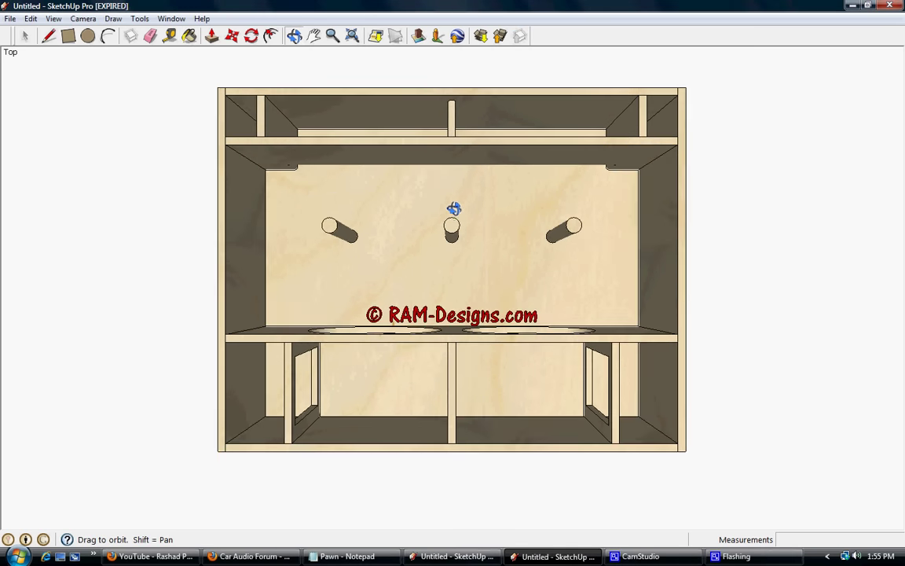
scroll(452, 213, "down", 1)
mouse_move(517, 470)
left_mouse_down()
mouse_move(620, 354)
mouse_move(503, 440)
mouse_move(455, 462)
mouse_move(521, 420)
mouse_move(554, 355)
mouse_move(426, 323)
mouse_move(291, 329)
mouse_move(226, 351)
mouse_move(111, 366)
mouse_move(582, 374)
mouse_move(413, 372)
mouse_move(408, 438)
mouse_move(427, 474)
mouse_move(457, 481)
mouse_move(659, 503)
mouse_move(711, 491)
mouse_move(492, 372)
mouse_move(644, 347)
mouse_move(747, 280)
mouse_move(560, 198)
mouse_move(485, 196)
mouse_move(479, 280)
left_mouse_up()
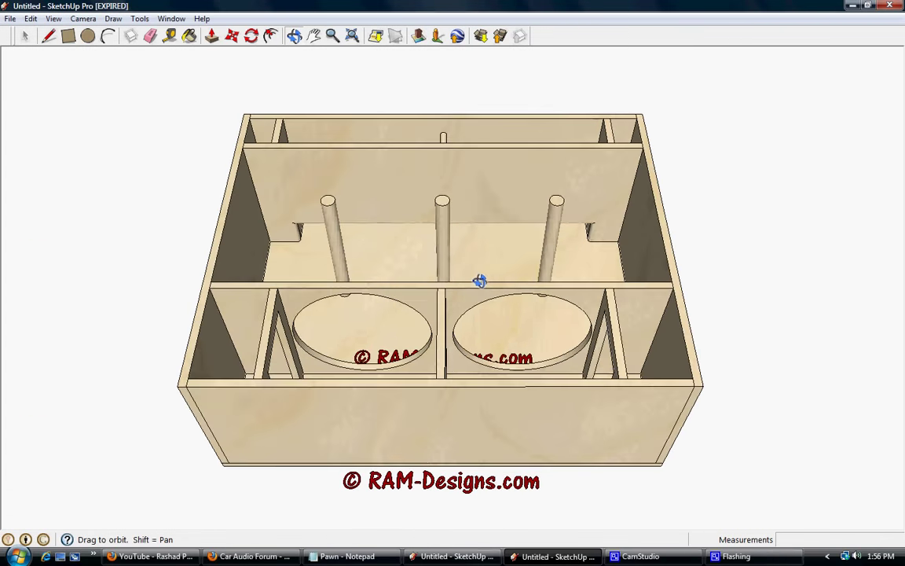
Draw an edge along the box's right side to form a face, then push/pull it across into a top panel
left_click(48, 36)
left_click(642, 114)
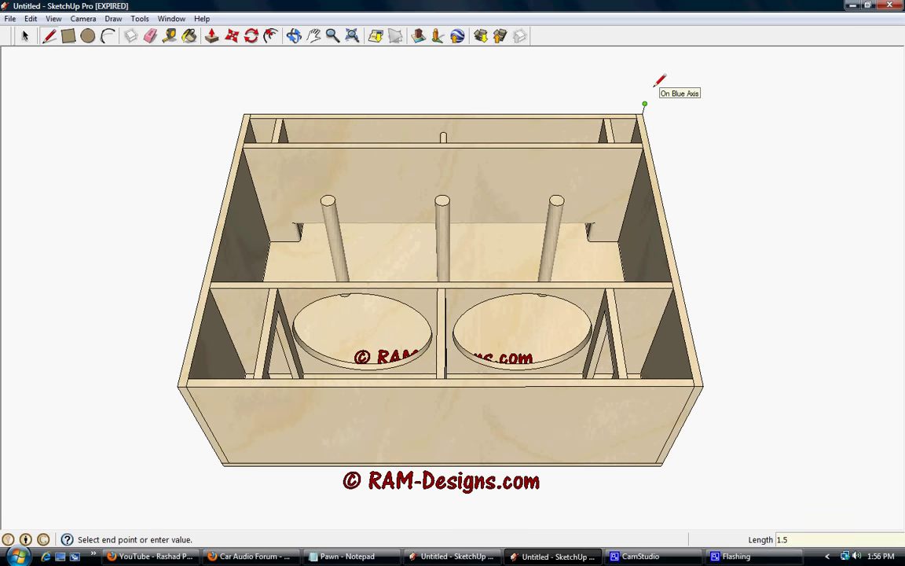
left_click(703, 385)
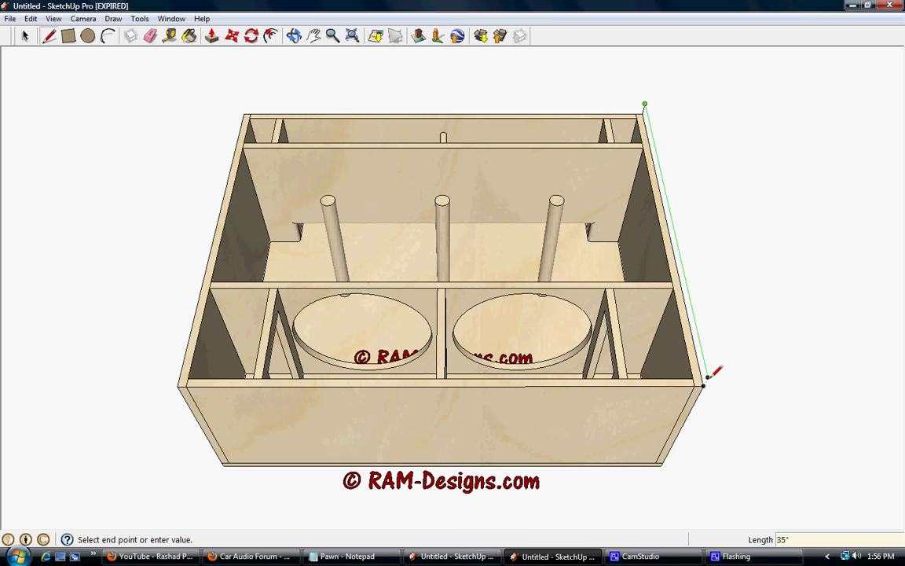
left_click(709, 379)
left_click(191, 37)
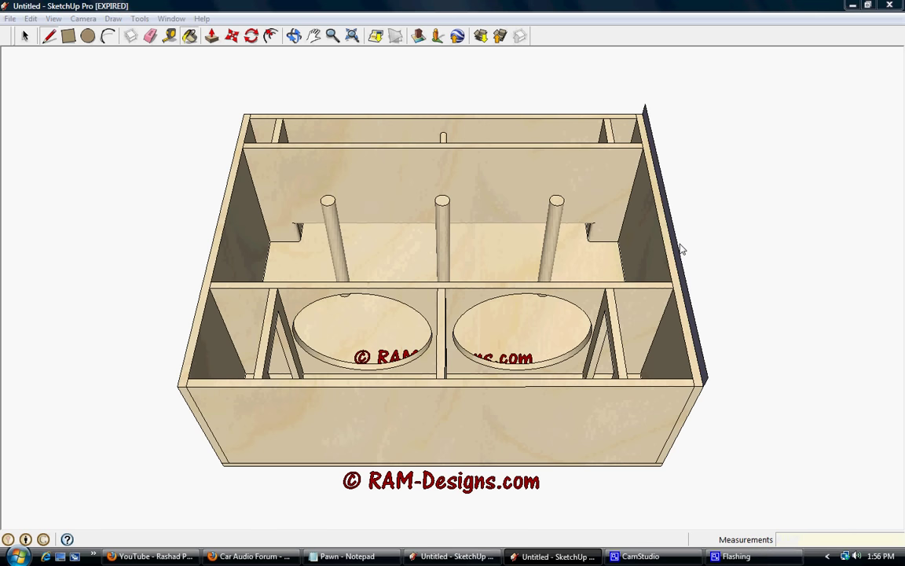
left_click(141, 30)
key("p")
mouse_move(701, 370)
left_mouse_down()
mouse_move(238, 378)
mouse_move(180, 393)
left_mouse_up()
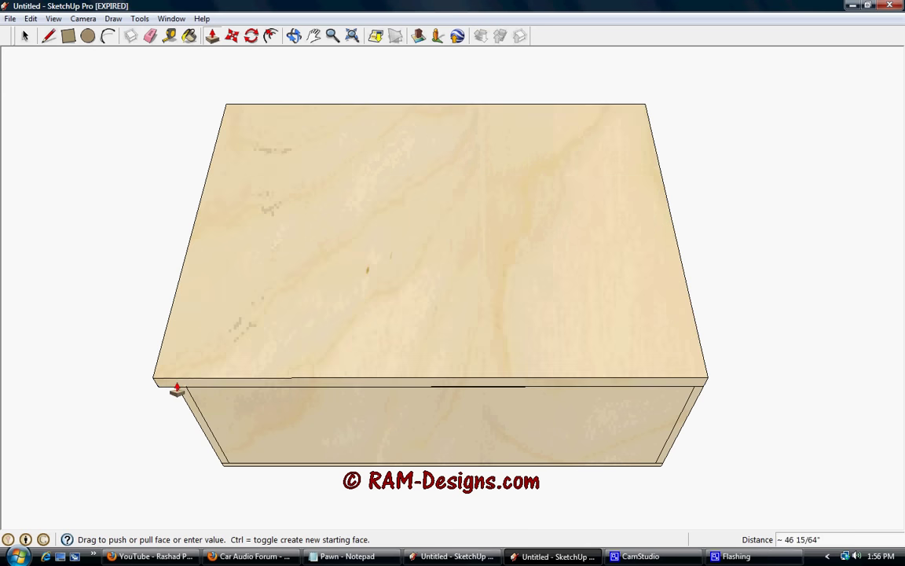
left_click(180, 393)
Draw a 45-long edge from the top-front corner of the new panel
left_click(294, 36)
left_click(48, 36)
left_click(293, 35)
mouse_move(307, 125)
left_mouse_down()
mouse_move(347, 262)
mouse_move(202, 445)
mouse_move(250, 369)
left_mouse_up()
key("l")
left_click(213, 322)
type("45")
key("Return")
Trace an edge along the box's front face, then view the top from above
mouse_move(299, 60)
middle_mouse_down()
mouse_move(277, 279)
mouse_move(524, 269)
mouse_move(483, 282)
middle_mouse_up()
left_click(483, 295)
key("Escape")
left_click(293, 35)
mouse_move(313, 59)
left_mouse_down()
mouse_move(139, 213)
mouse_move(495, 319)
left_mouse_up()
key("l")
left_click(479, 333)
key("Return")
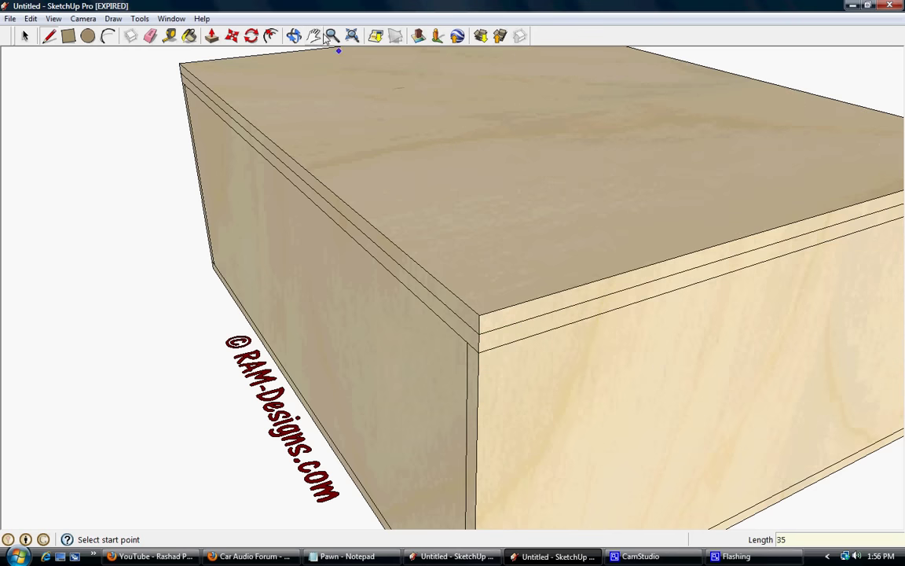
left_click(294, 36)
mouse_move(355, 194)
left_mouse_down()
mouse_move(643, 379)
mouse_move(590, 396)
mouse_move(605, 407)
mouse_move(586, 452)
left_mouse_up()
scroll(586, 453, "down", 2)
scroll(867, 327, "up", 2)
scroll(815, 338, "down", 1)
Place horizontal guides on the top panel at 10.5, 1, 9 and 1 from the bottom edge
left_click(170, 35)
left_click(526, 432)
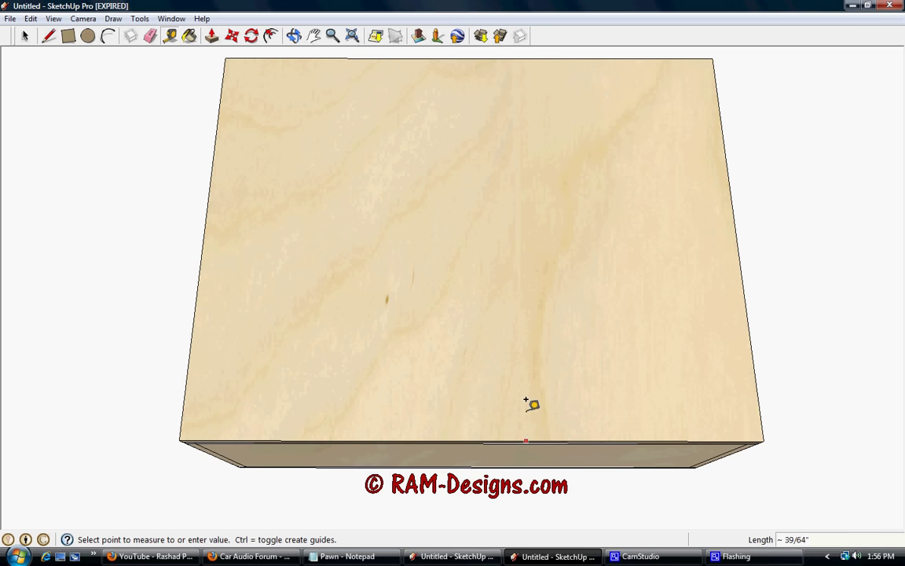
type(".5")
key("Return")
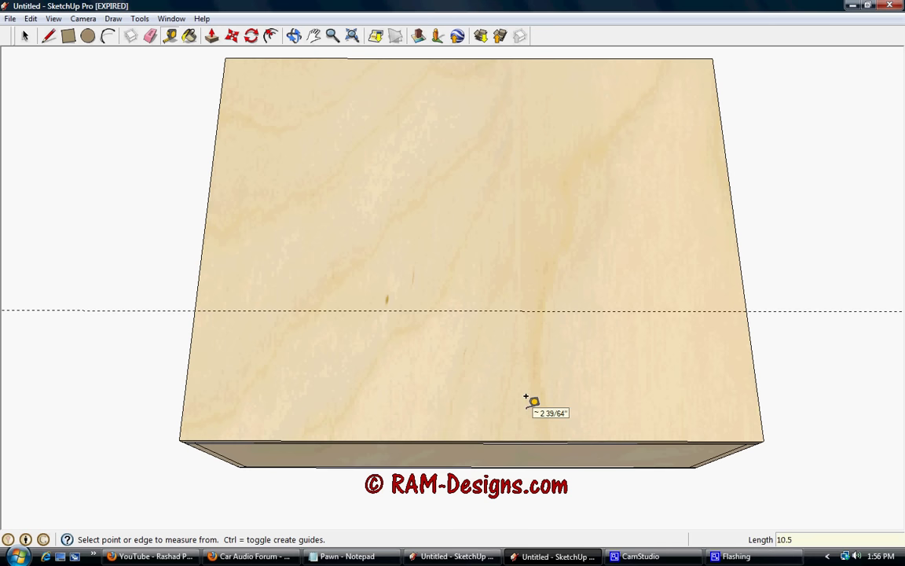
left_click(495, 308)
left_click(494, 306)
left_click(481, 311)
type("1")
key("Return")
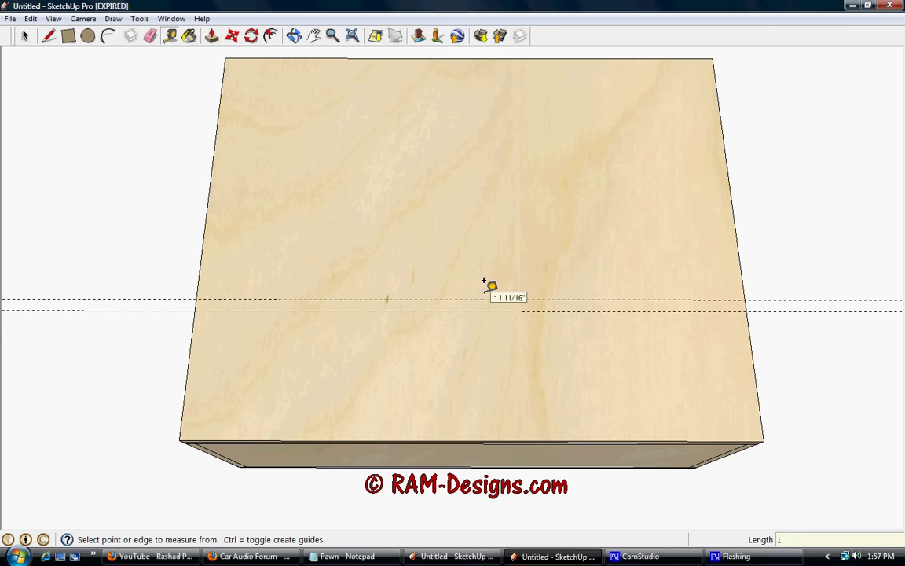
left_click(480, 299)
type("9")
key("Return")
left_click(503, 198)
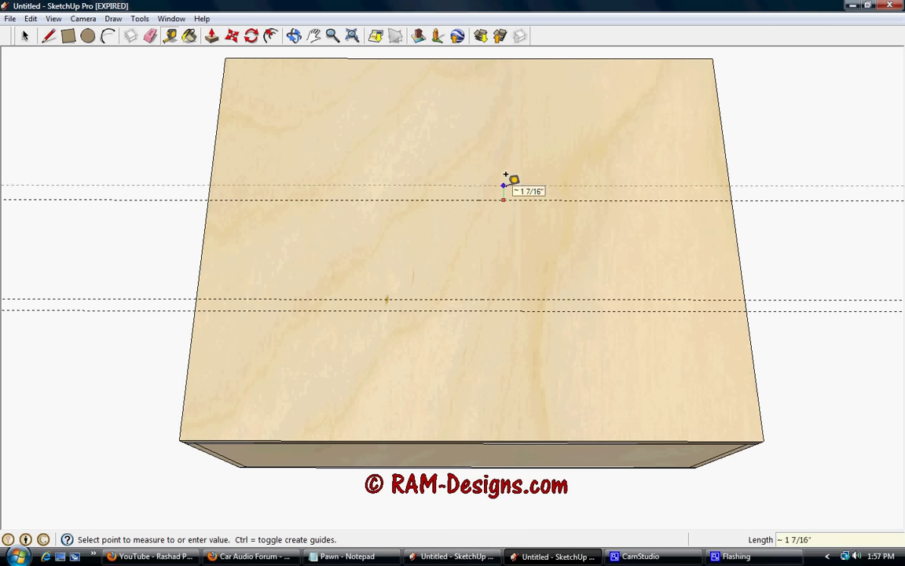
key("Return")
Add vertical guides 22 1/2 from the left edge, 10 either side of it, and 1 beyond each
left_click(201, 257)
type("22 1/2")
key("Return")
left_click(471, 273)
type("10")
key("Return")
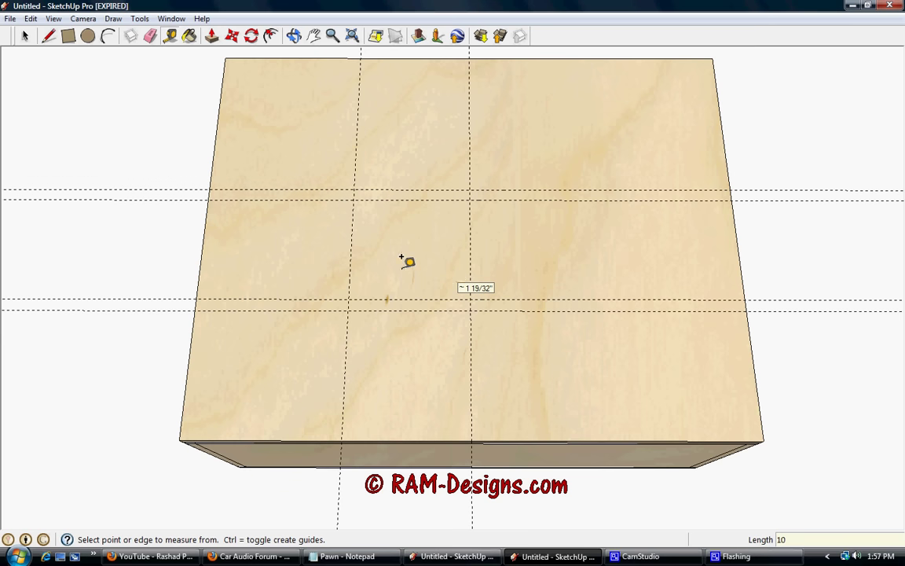
left_click(350, 249)
key("Return")
left_click(595, 230)
type("1 5/64\"")
key("Return")
left_click(353, 233)
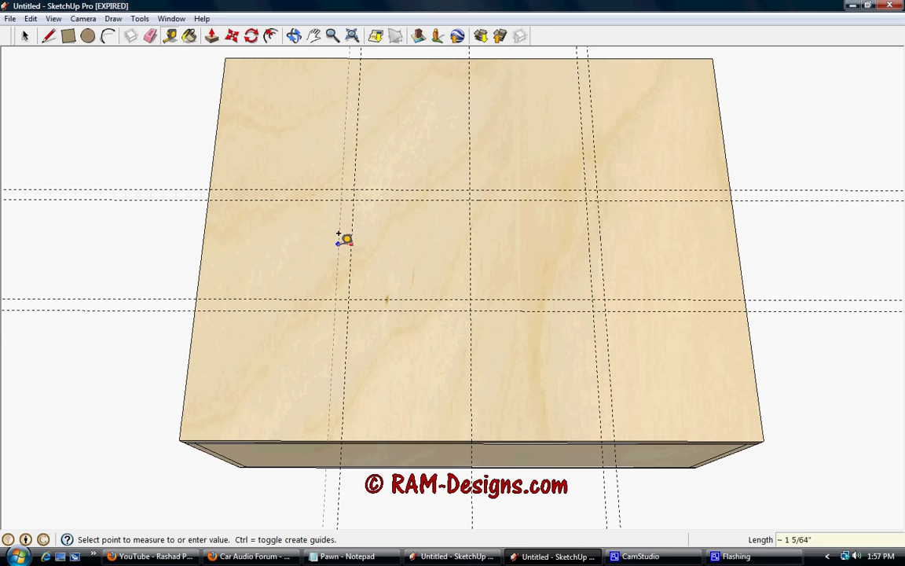
type("1")
key("Return")
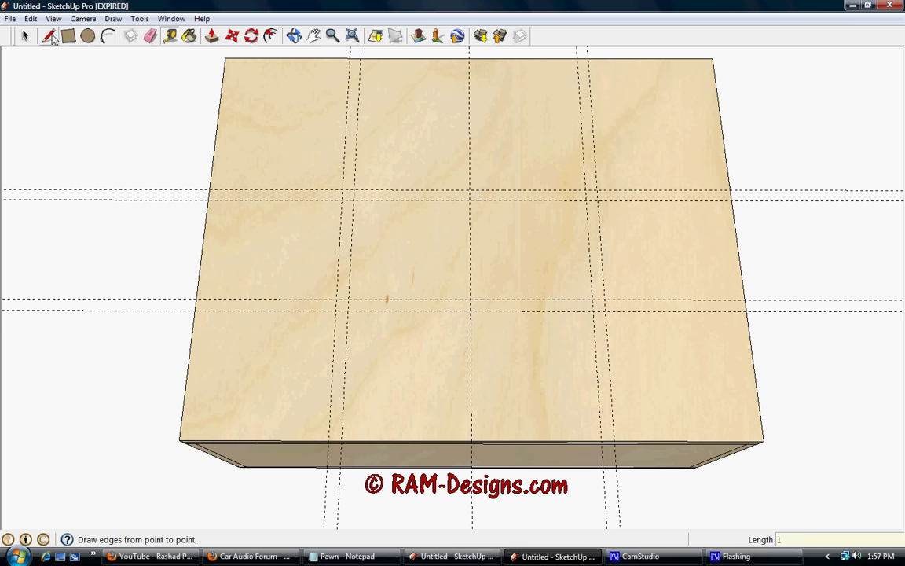
Trace a rectangle between the guide intersections on the top panel
left_click(48, 35)
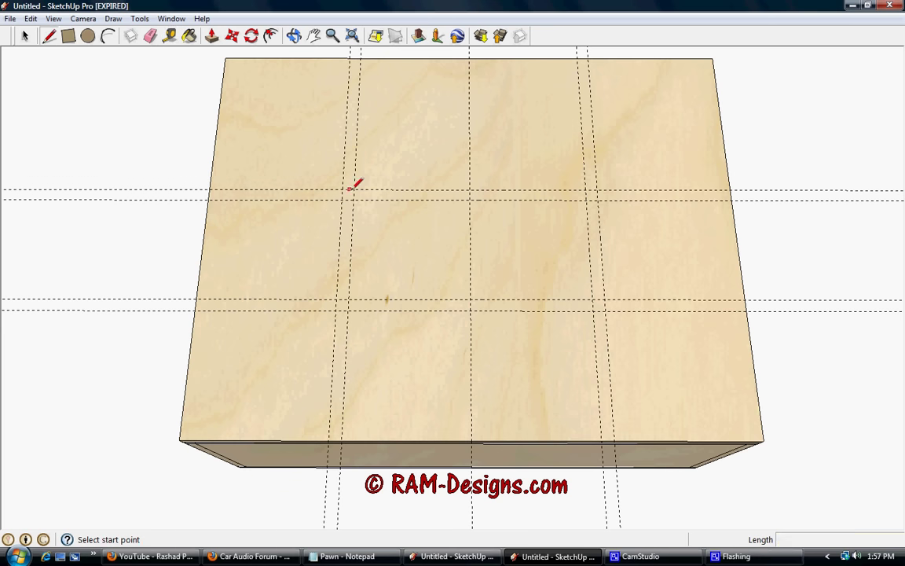
left_click(342, 189)
left_click(597, 190)
left_click(605, 310)
left_click(335, 310)
left_click(343, 190)
Round all four corners of the rectangle with 1" arcs
left_click(108, 35)
scroll(509, 244, "up", 2)
scroll(487, 236, "up", 2)
left_click(264, 174)
left_click(281, 160)
left_click(277, 161)
left_click(647, 175)
left_click(628, 160)
left_click(656, 169)
double_click(658, 336)
left_click(248, 326)
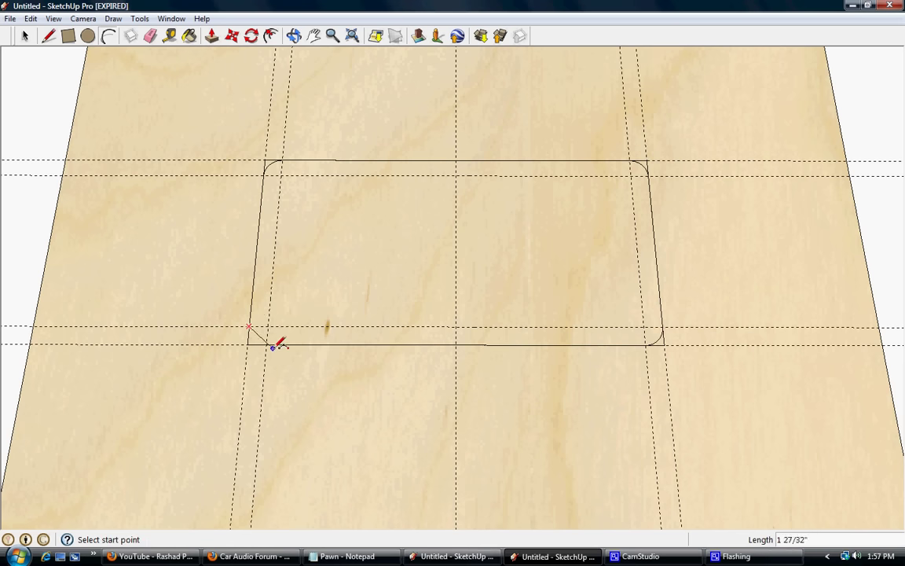
left_click(268, 344)
left_click(268, 341)
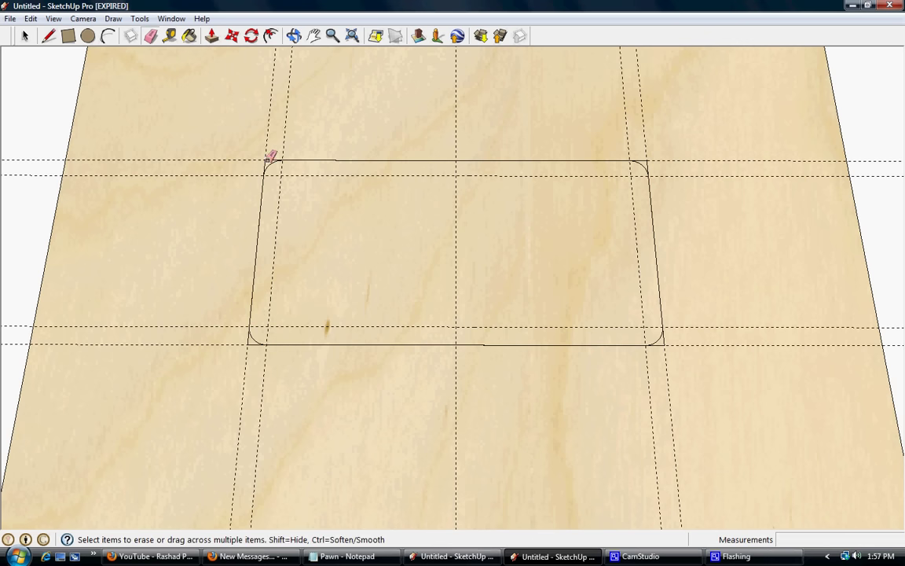
Erase the guide lines and corner stubs around the rounded outline
left_click_drag(266, 156, 340, 155)
left_click_drag(650, 158, 657, 338)
left_click(665, 342)
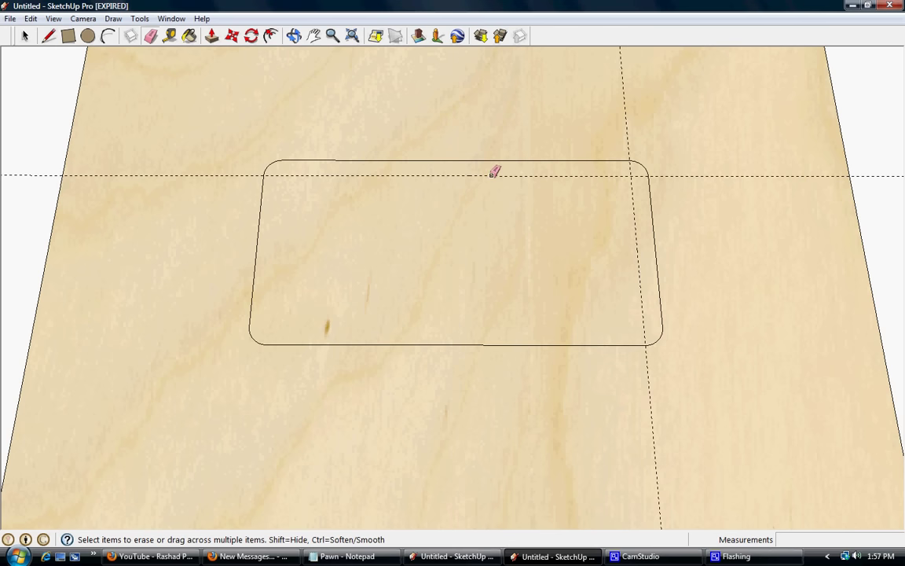
left_click(633, 208)
Push the rounded rectangle down .7 into the top panel
left_click(211, 35)
left_click_drag(541, 257, 543, 264)
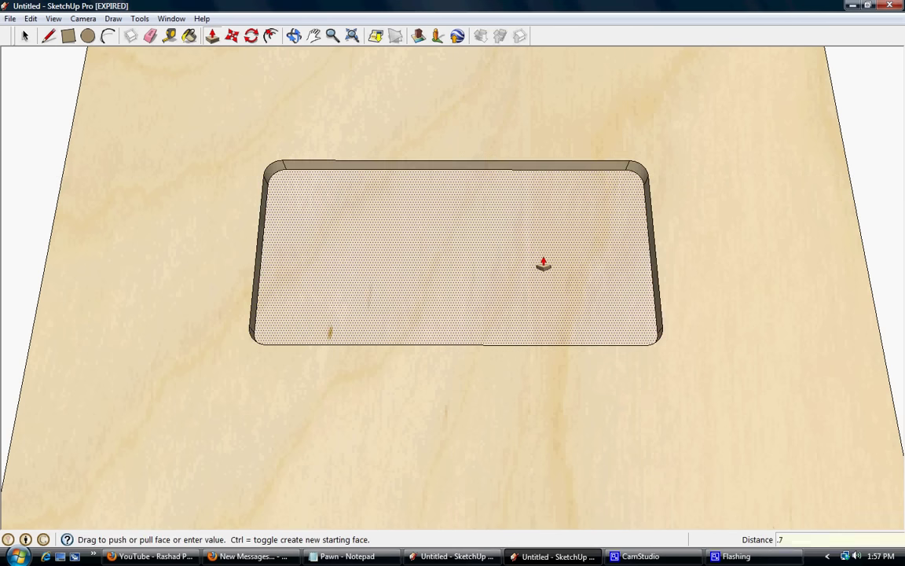
key("Return")
Place recess-floor guides 1" below the top edge, 9 below that, and along the left and right
left_click(170, 36)
left_click(542, 161)
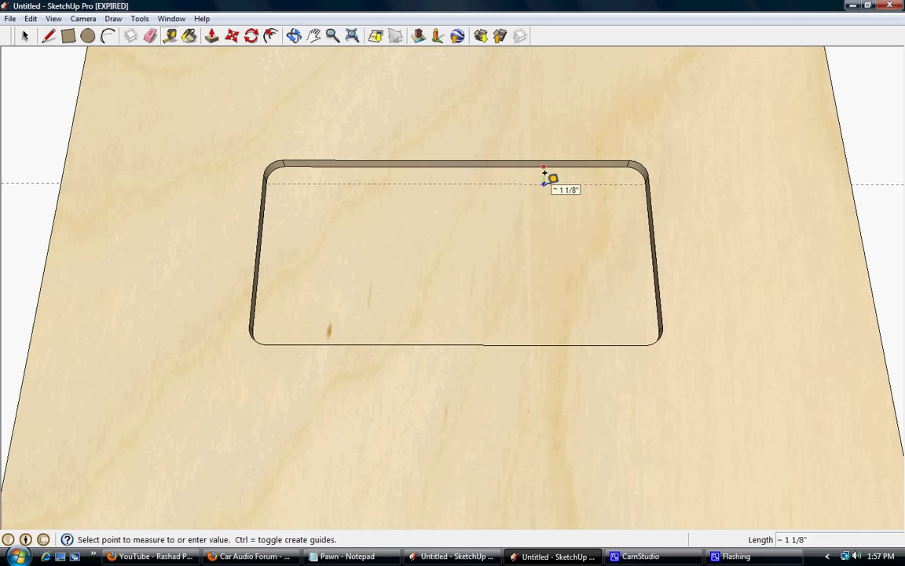
type("1")
left_click(547, 180)
type("9")
key("Return")
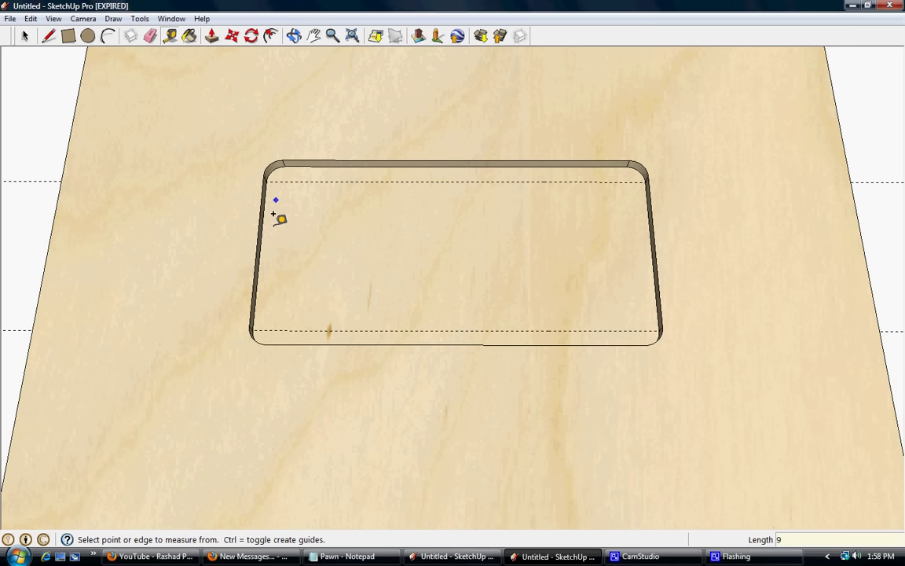
left_click(262, 222)
type("1")
key("Return")
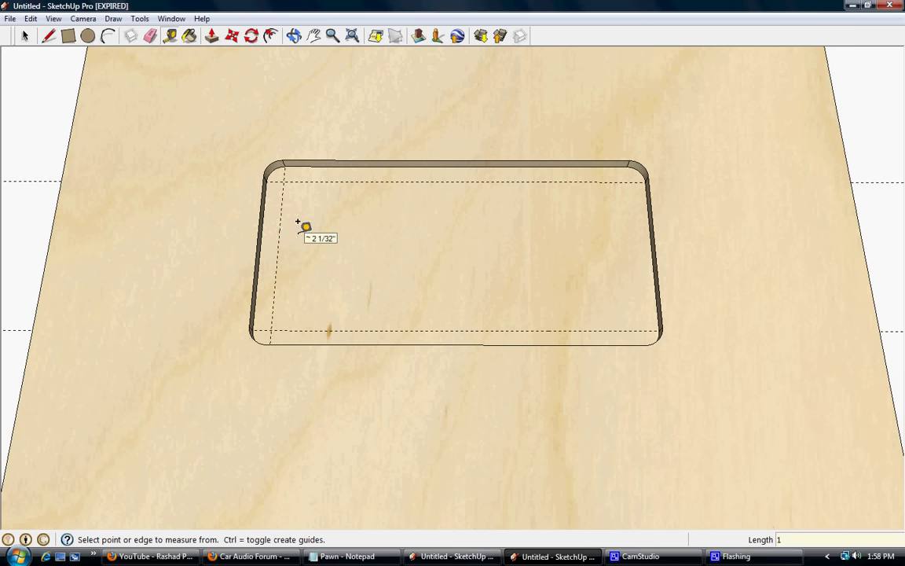
left_click(279, 233)
key("Return")
Add 1" inset guides below the top, inside the left and right edges, and above the bottom
left_click(353, 182)
type("1 5/64\"")
key("Return")
left_click(278, 233)
type("1")
key("Return")
left_click(629, 217)
type("1")
key("Return")
left_click(562, 328)
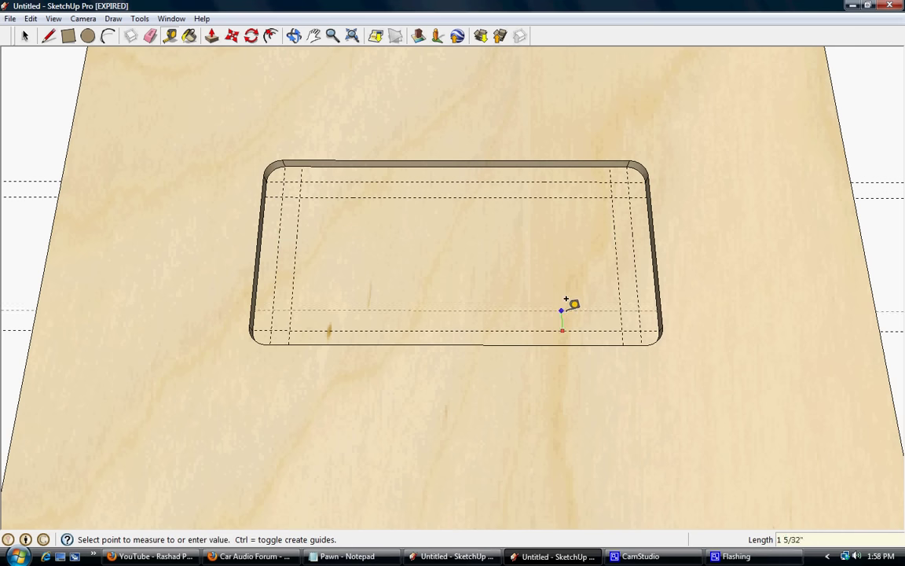
type("16")
key("Return")
Trace the inner rectangle on the 1" inset guides of the recess floor
key("l")
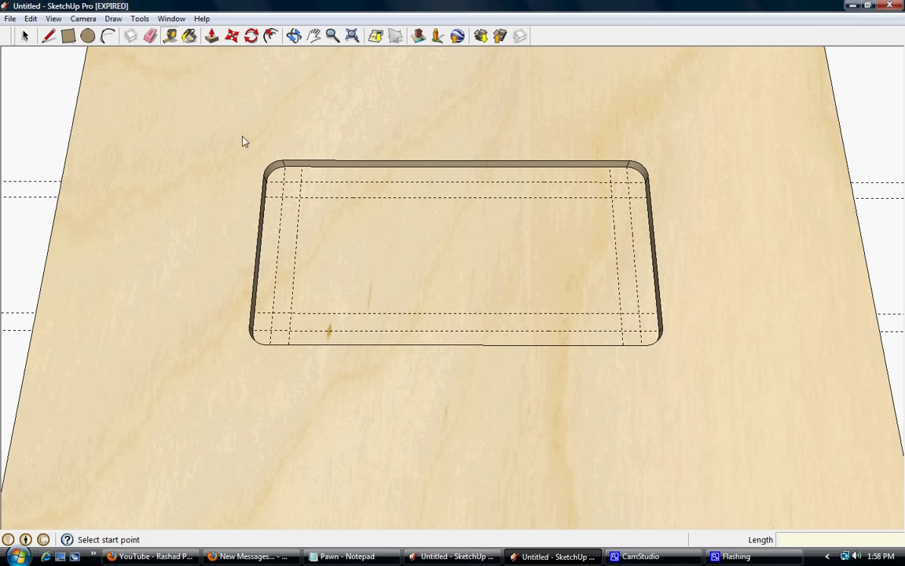
left_click(283, 183)
left_click(627, 183)
left_click(641, 330)
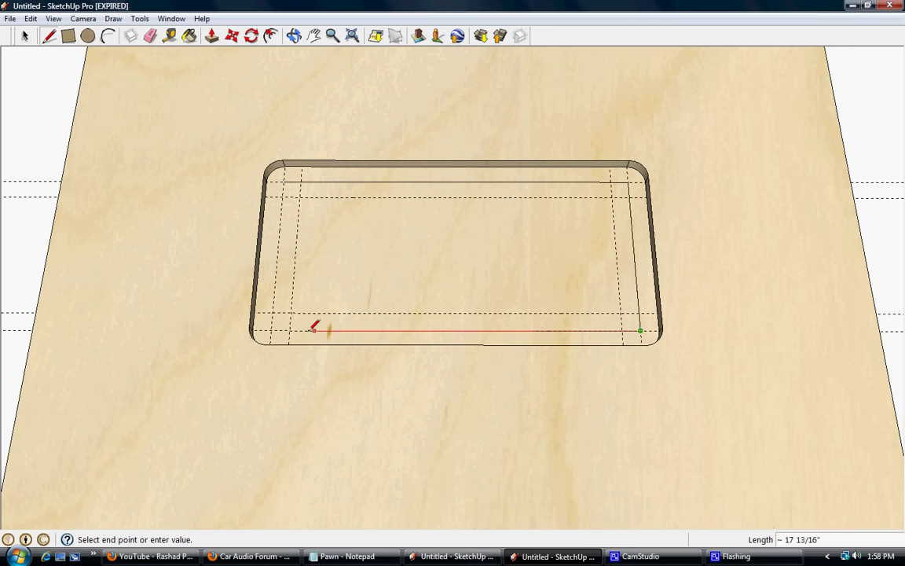
left_click(289, 330)
left_click(284, 182)
Round the inner rectangle's four corners with 1" arcs
left_click(108, 36)
left_click(299, 182)
left_click(297, 179)
left_click(610, 183)
left_click(633, 192)
left_click(631, 186)
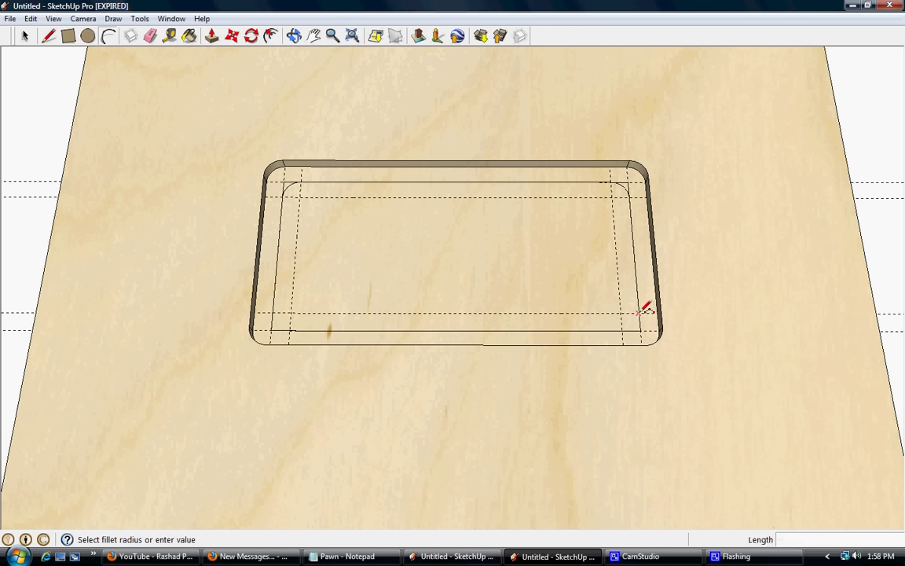
left_click(634, 322)
left_click(633, 321)
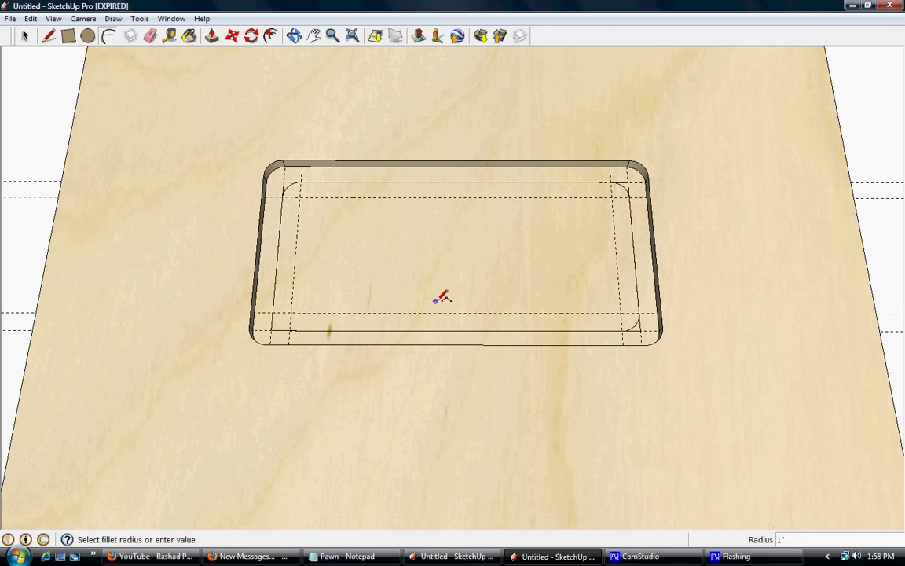
left_click(272, 313)
left_click(290, 329)
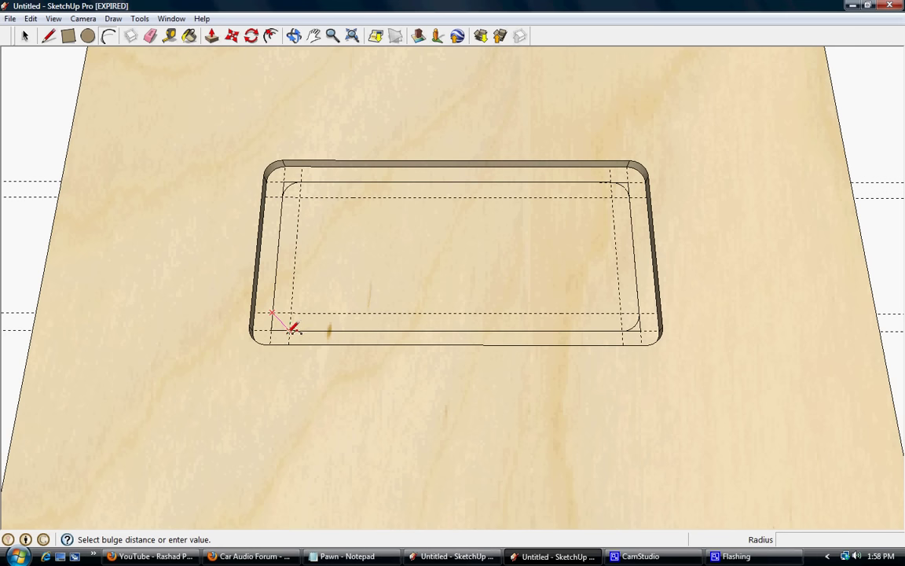
left_click(286, 321)
left_click(150, 37)
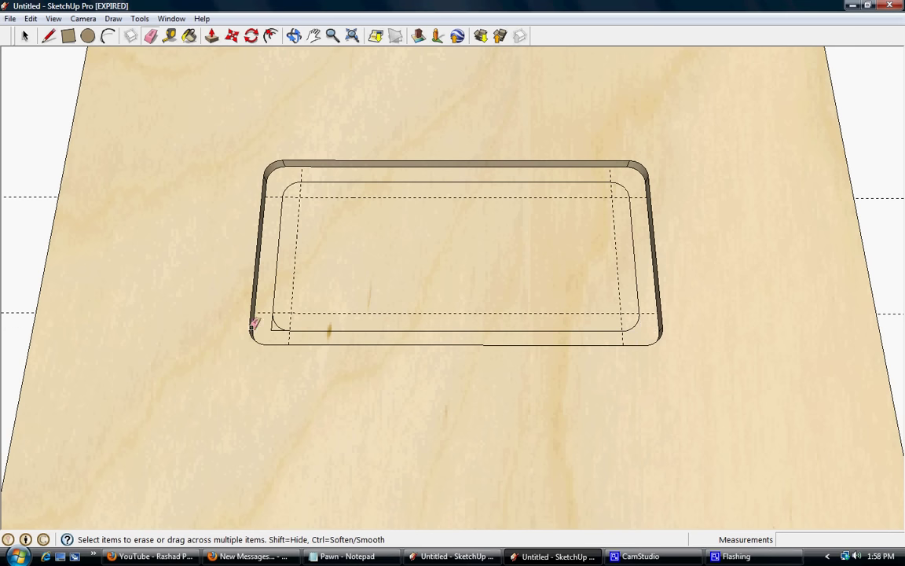
Erase leftover corner edges, push the inner face 3/4" through the board, and view the front
left_click_drag(271, 329, 293, 312)
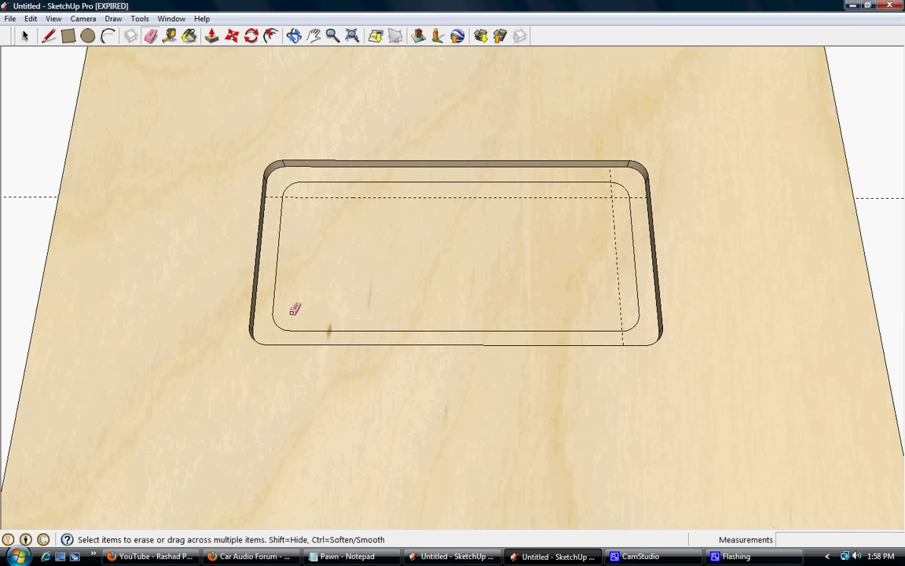
left_click(213, 40)
left_click(544, 229)
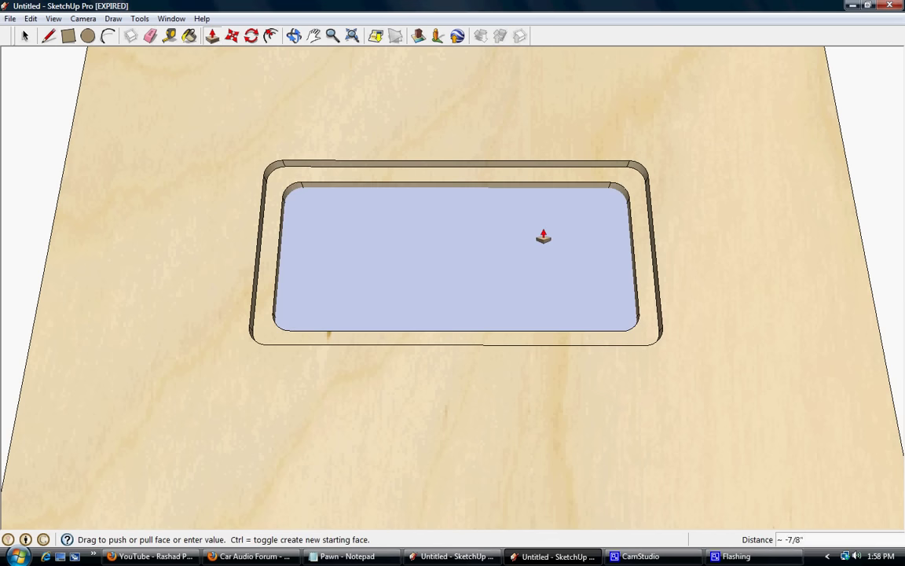
left_click(544, 236)
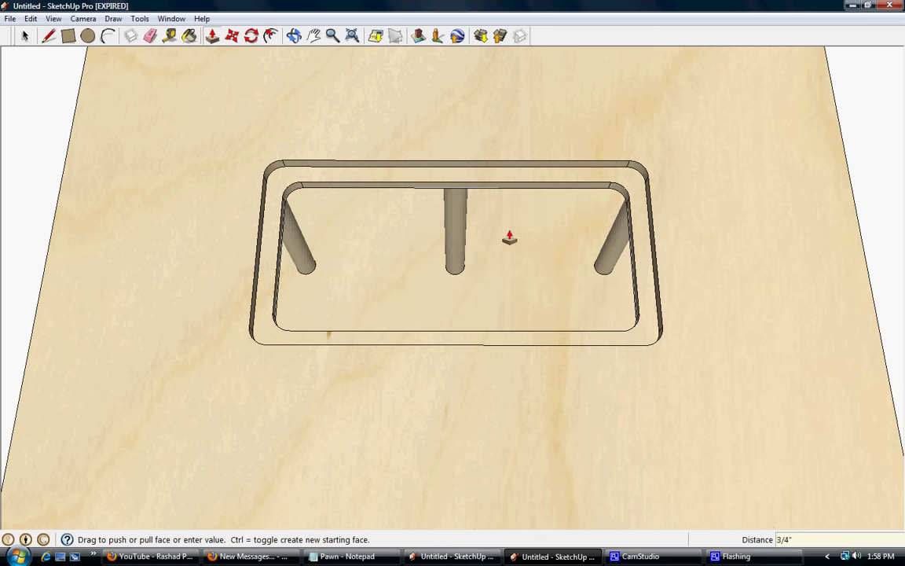
key("o")
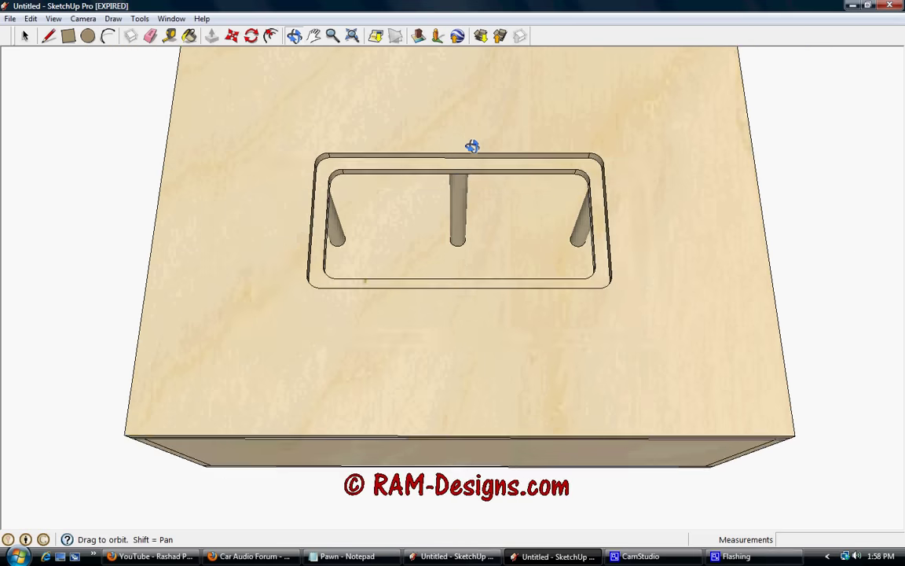
mouse_move(439, 421)
left_mouse_down()
mouse_move(471, 217)
mouse_move(469, 318)
mouse_move(509, 402)
mouse_move(534, 377)
mouse_move(463, 297)
mouse_move(466, 358)
mouse_move(312, 312)
mouse_move(336, 347)
mouse_move(335, 368)
mouse_move(322, 376)
left_mouse_up()
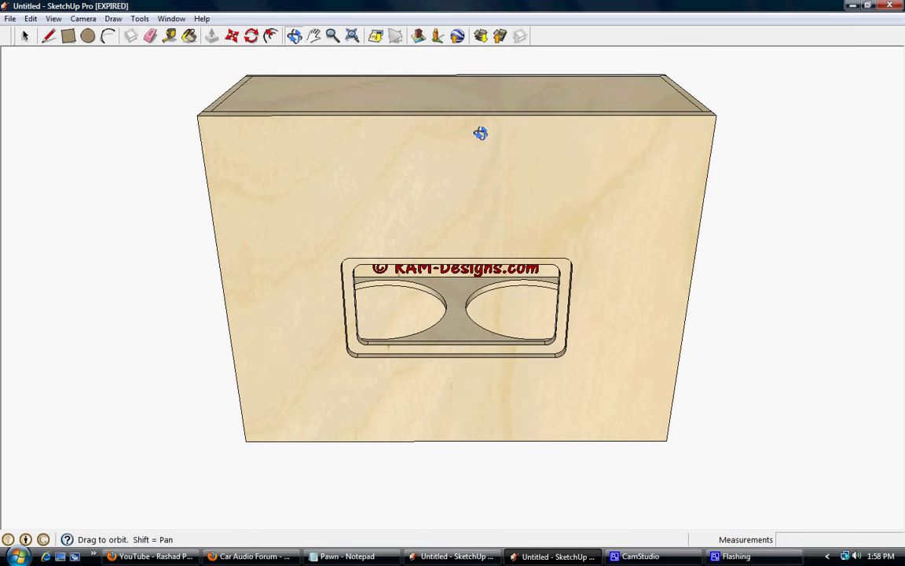
Place guides 4" below the top edge, 4.5" in from the left, and 36" further right
scroll(463, 134, "up", 2)
left_click(211, 35)
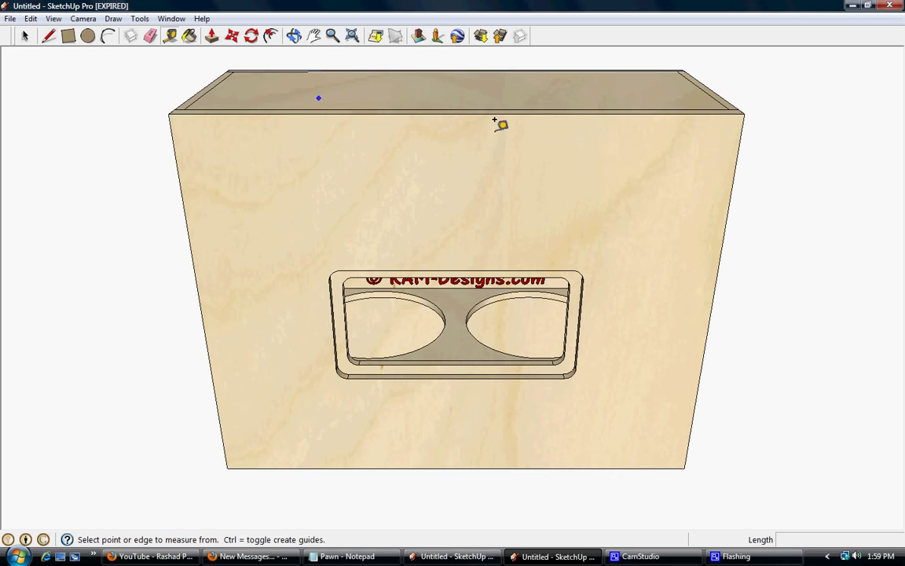
left_click(495, 112)
type(".75")
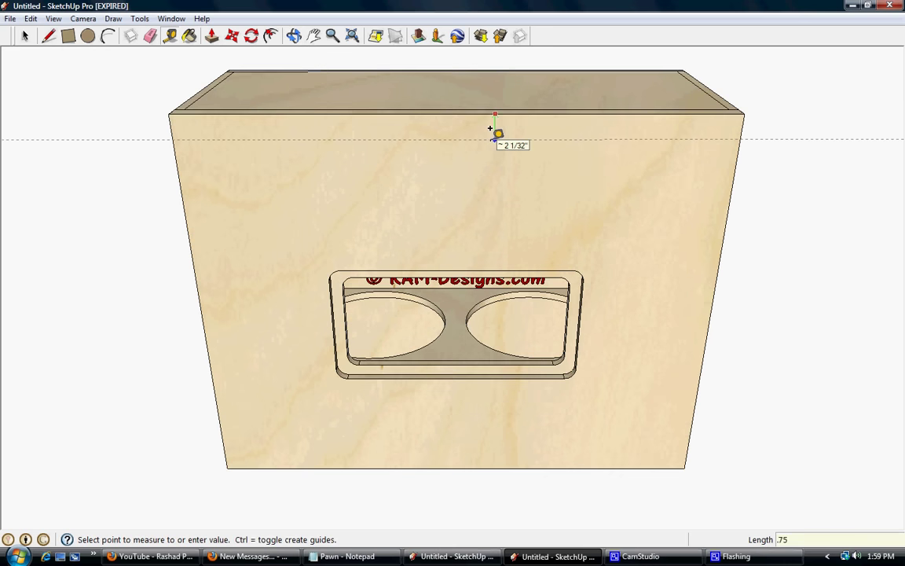
key("Return")
left_click(488, 113)
type("4")
key("Return")
left_click(174, 154)
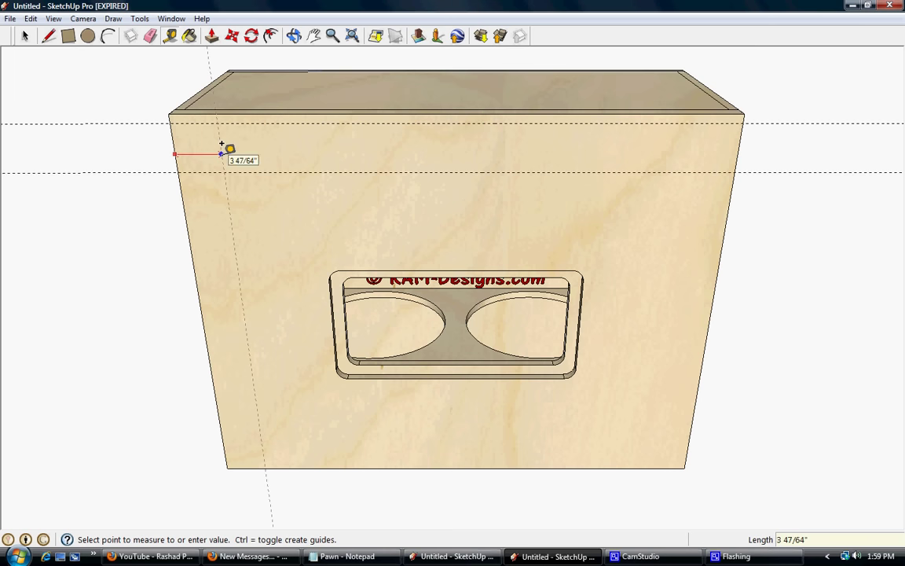
type("5")
key("Return")
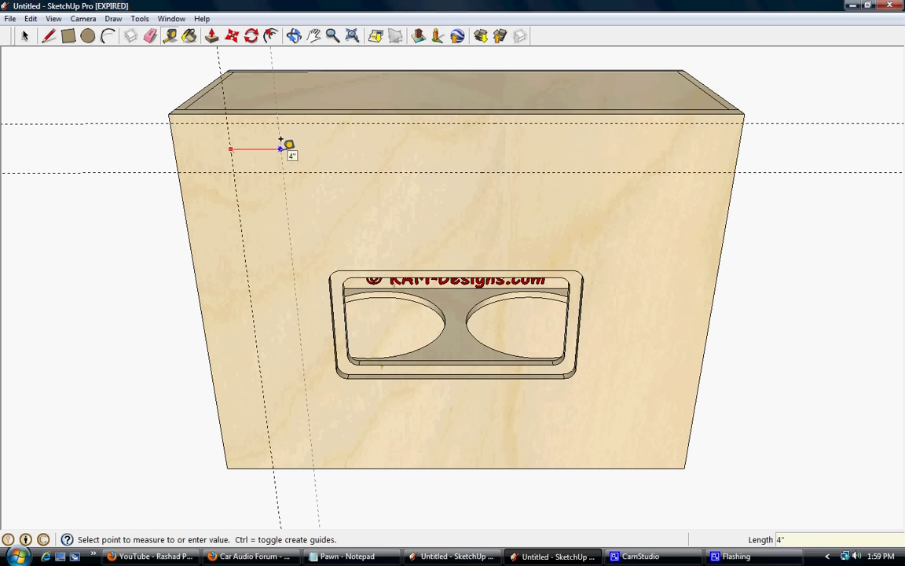
type("36")
key("Return")
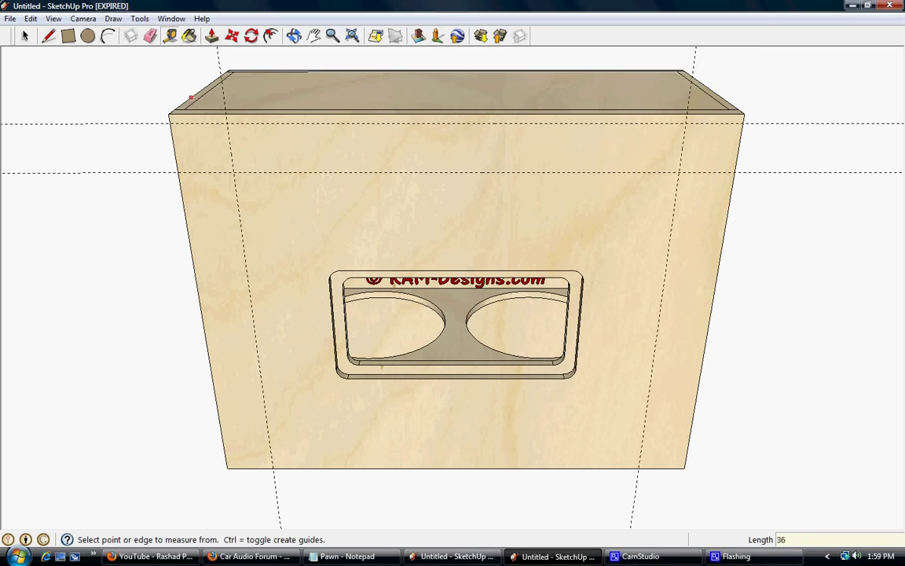
Outline the 36" port strip, recess it 1 1/2", and erase the left guide
left_click(48, 37)
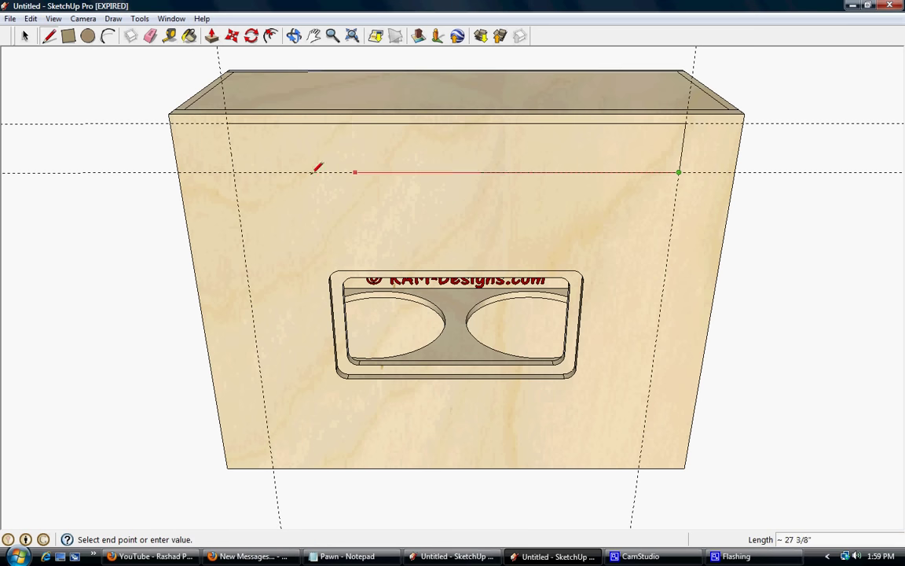
left_click(236, 171)
left_click(234, 121)
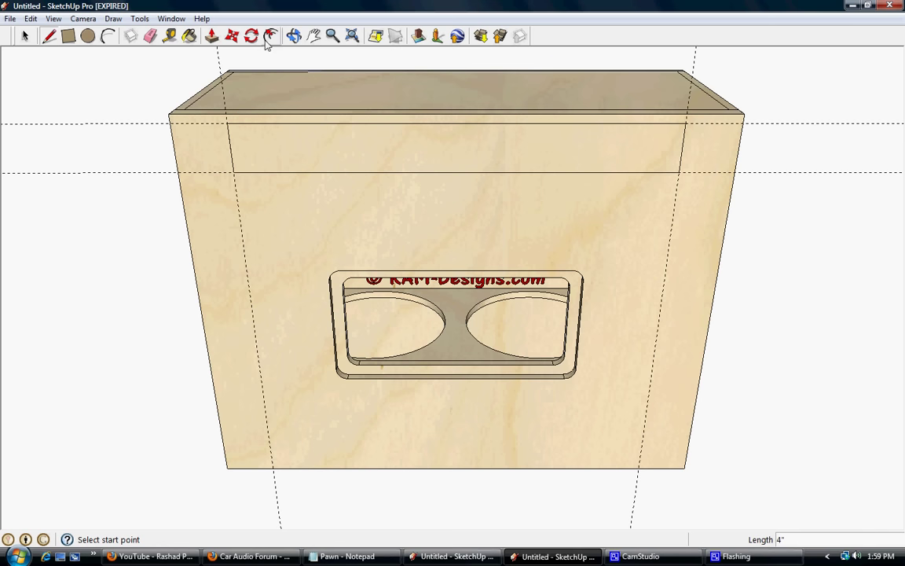
left_click(211, 35)
left_click(323, 162)
left_click(345, 158)
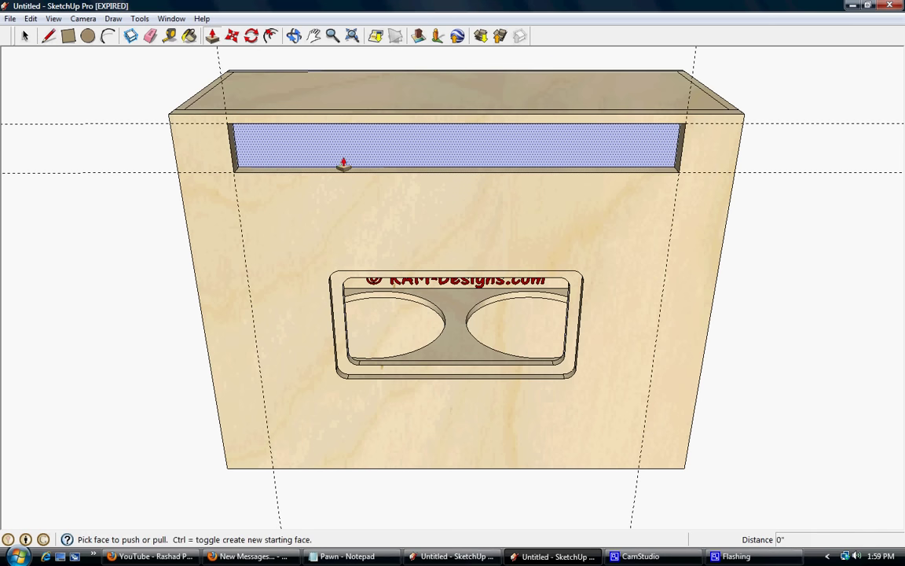
left_click(346, 162)
left_click(356, 161)
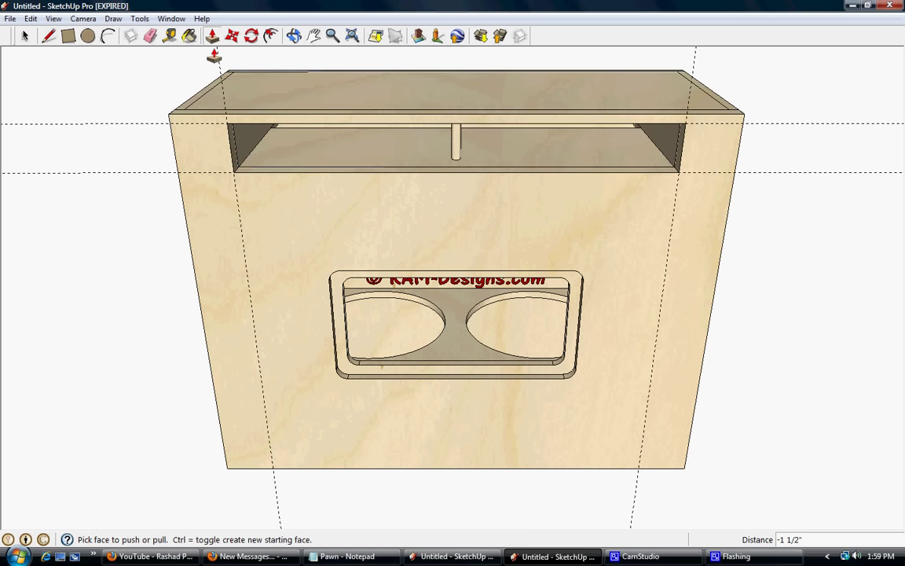
left_click(151, 35)
left_click(217, 53)
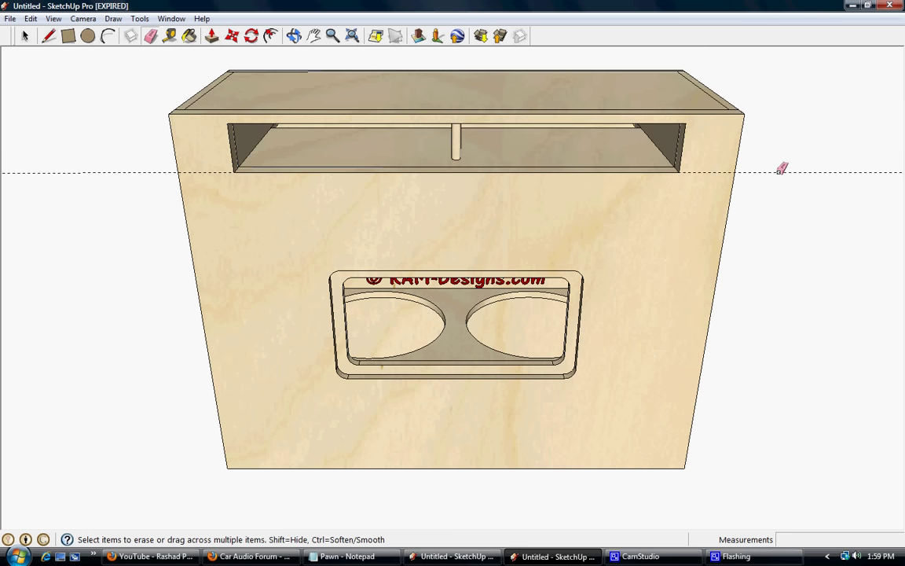
Draw a line along the shelf edge at the front strip's left corner
scroll(298, 146, "up", 3)
left_click(48, 35)
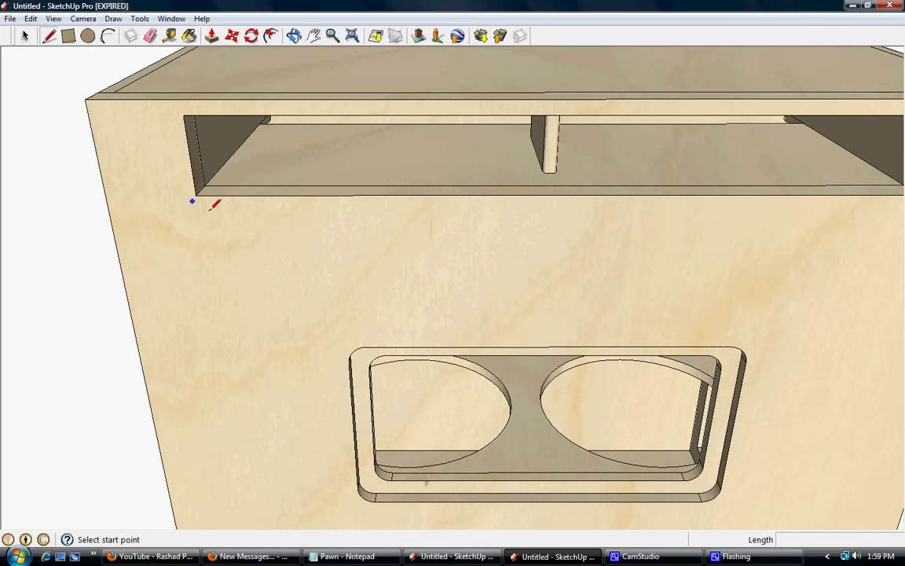
scroll(208, 185, "up", 2)
left_click(214, 186)
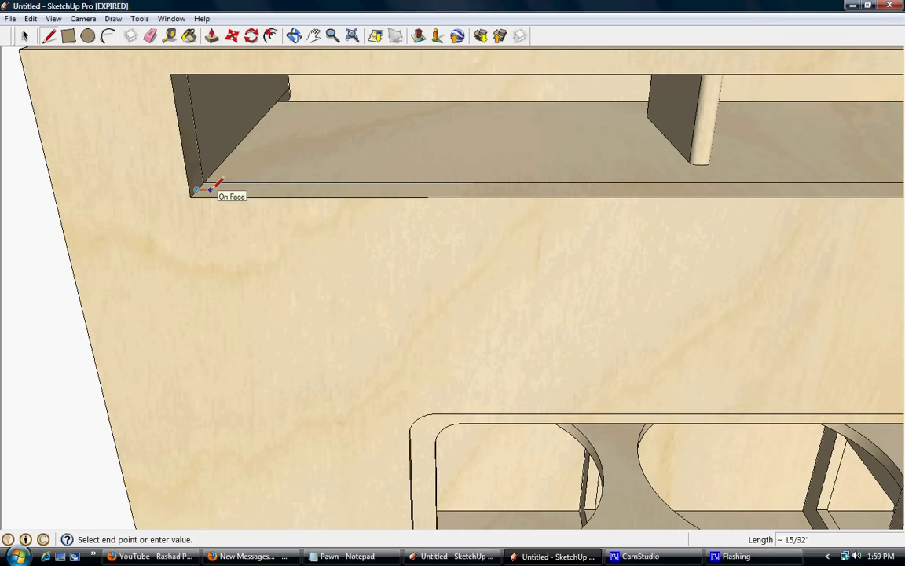
key("Return")
left_click(196, 188)
key("Escape")
Trace a line from the right shelf corner to the dowel, then add another front-strip edge
scroll(169, 171, "down", 2)
scroll(307, 303, "down", 3)
scroll(826, 240, "up", 4)
left_click(821, 253)
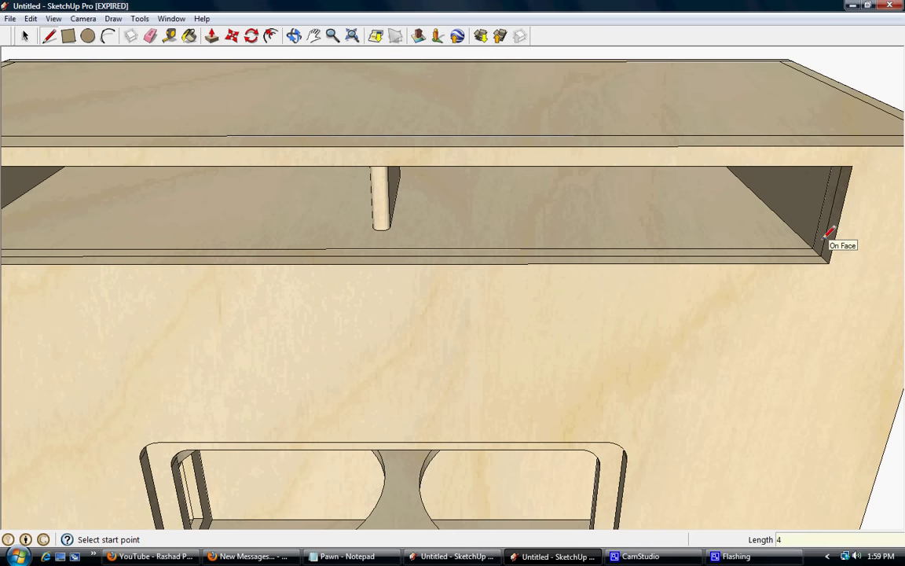
scroll(485, 459, "down", 4)
scroll(731, 295, "up", 3)
left_click(794, 251)
scroll(425, 246, "down", 3)
scroll(422, 255, "up", 3)
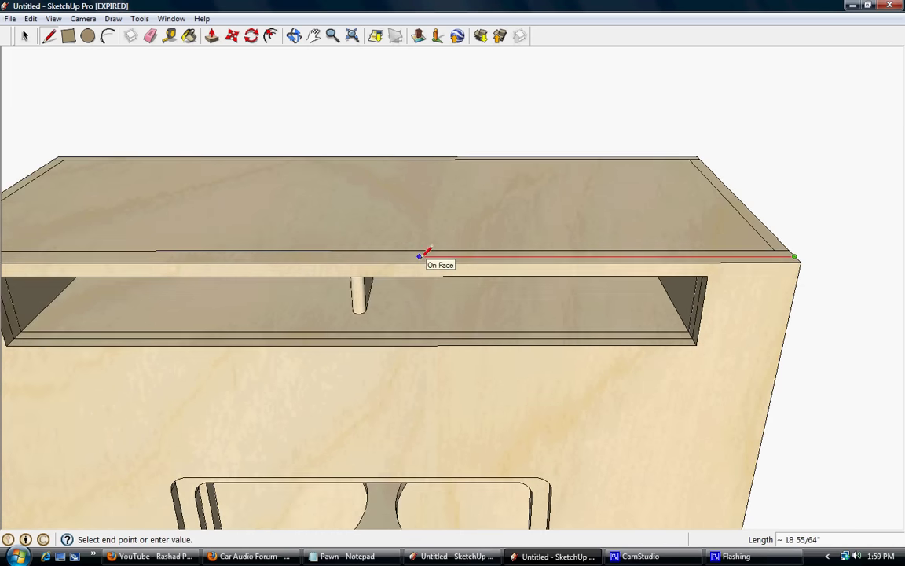
left_click(422, 254)
scroll(431, 257, "down", 2)
scroll(572, 289, "down", 2)
scroll(471, 283, "up", 1)
key("Escape")
scroll(354, 275, "up", 1)
scroll(339, 287, "up", 1)
scroll(308, 359, "down", 2)
scroll(162, 307, "up", 1)
scroll(73, 280, "up", 2)
scroll(72, 280, "up", 1)
scroll(126, 279, "up", 1)
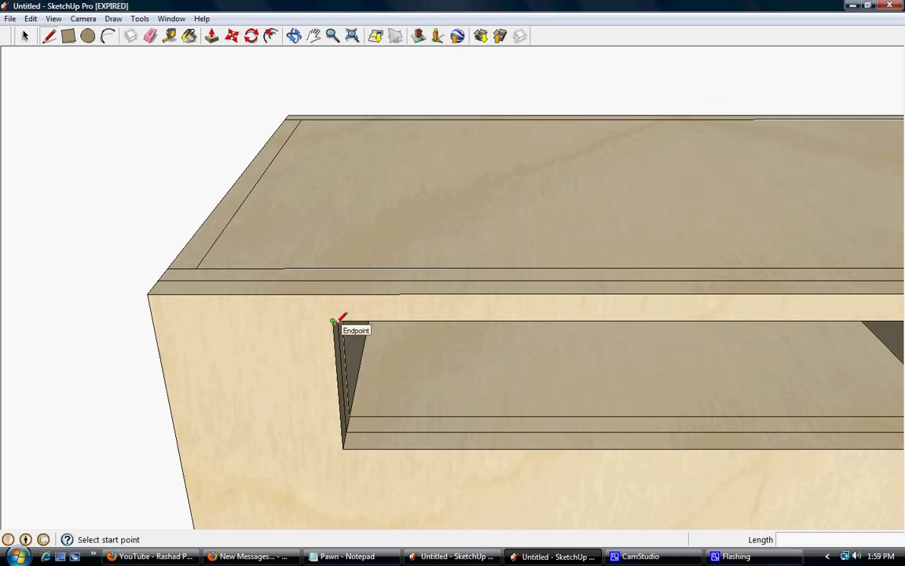
left_click(337, 278)
scroll(339, 273, "down", 1)
scroll(389, 447, "up", 1)
Orbit in to the opening's top corner and draw a 3/8" arc fillet there
left_click(293, 35)
left_click_drag(370, 271, 317, 438)
left_click(48, 35)
type("3/8")
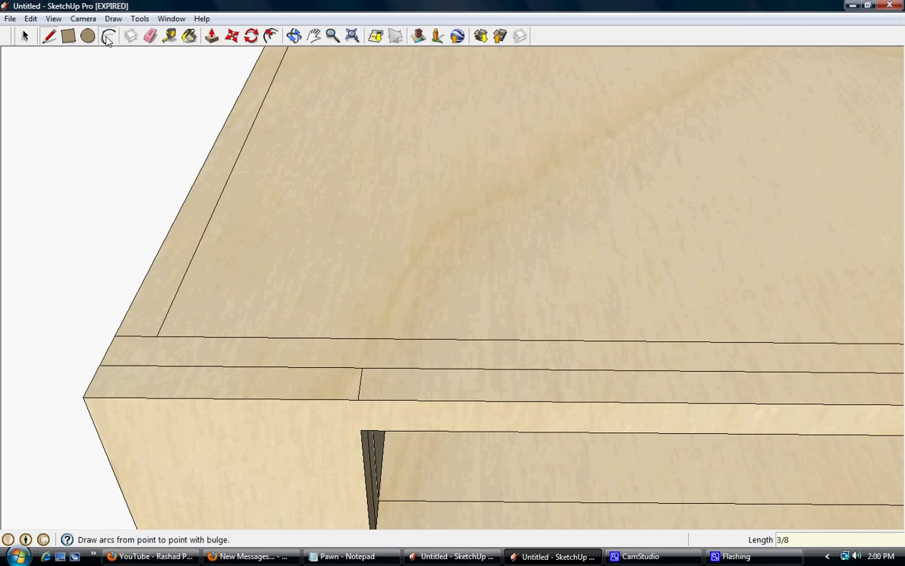
left_click(107, 35)
left_click(360, 385)
left_click(360, 381)
scroll(334, 324, "down", 1)
key("Escape")
left_click_drag(355, 391, 378, 182)
key("Escape")
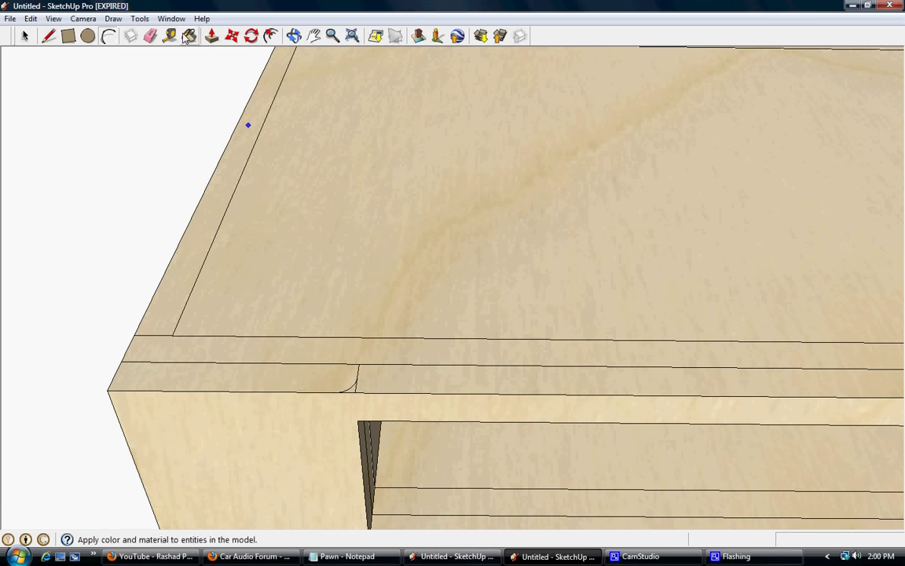
Sweep the 3/8" arc profile with Follow Me around the port opening's front edge
left_click(137, 19)
left_click(165, 140)
scroll(131, 204, "down", 3)
scroll(114, 260, "up", 1)
scroll(109, 279, "down", 1)
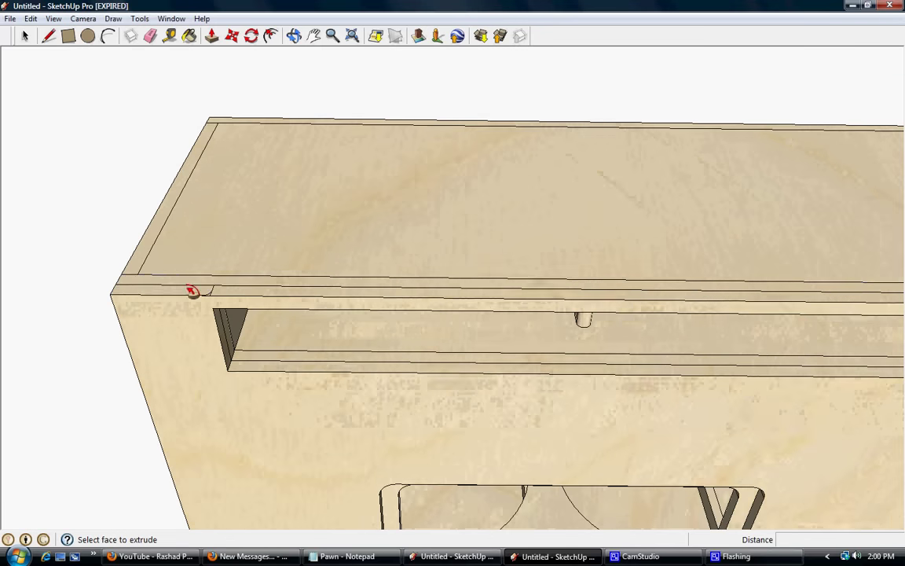
scroll(94, 322, "down", 2)
scroll(307, 315, "down", 1)
scroll(653, 315, "up", 1)
scroll(778, 329, "up", 1)
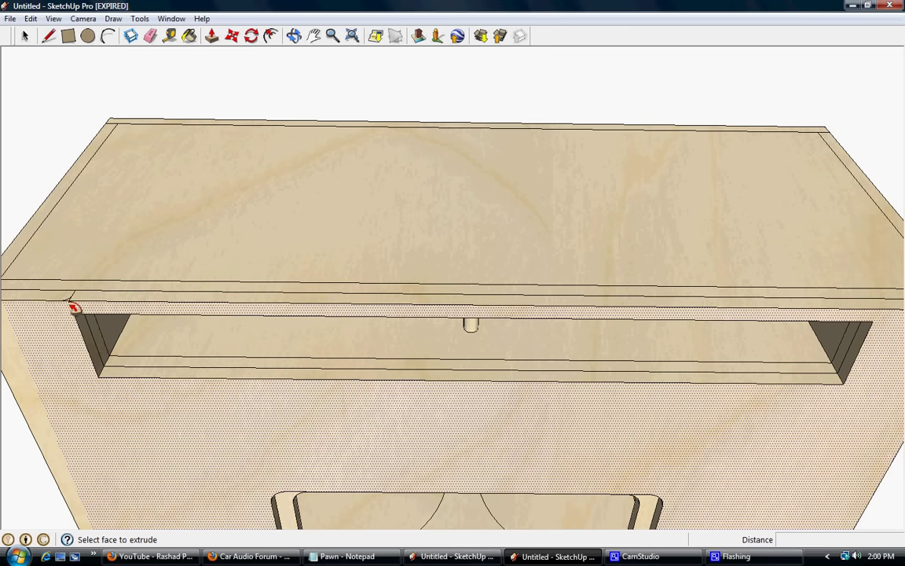
left_click_drag(73, 303, 77, 316)
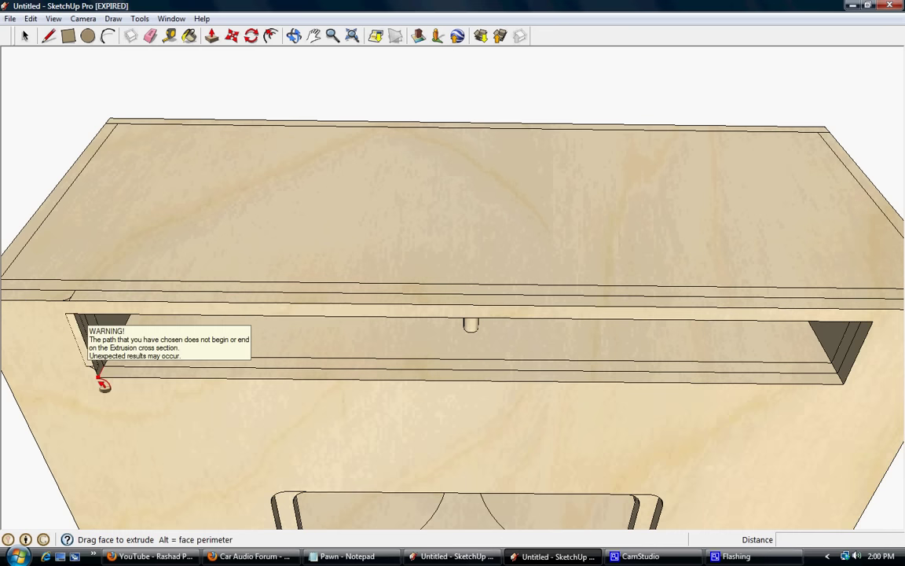
left_click_drag(102, 388, 853, 390)
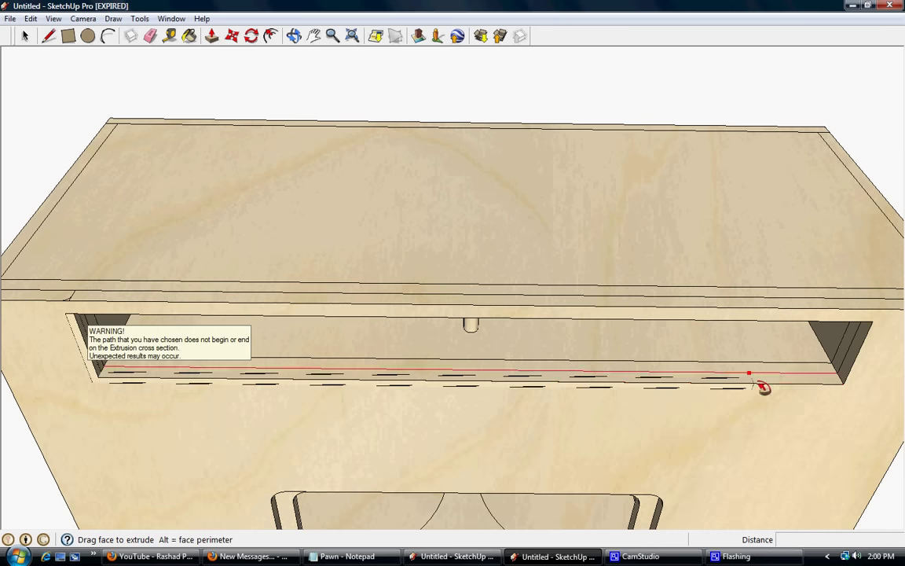
mouse_move(863, 370)
left_mouse_down()
mouse_move(856, 395)
mouse_move(876, 336)
mouse_move(67, 312)
mouse_move(113, 387)
mouse_move(837, 384)
mouse_move(872, 322)
mouse_move(597, 307)
left_mouse_up()
left_click_drag(113, 317, 77, 316)
Draw a short 3/8" line near the left corner and erase it again
scroll(35, 235, "up", 2)
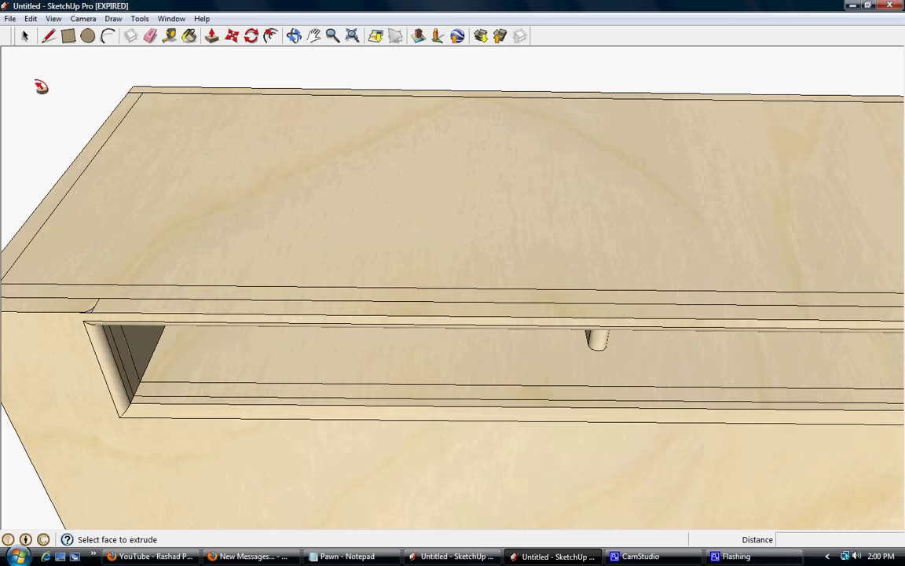
left_click(48, 36)
left_click(81, 312)
left_click(99, 298)
left_click(151, 36)
left_click(94, 305)
scroll(92, 296, "down", 3)
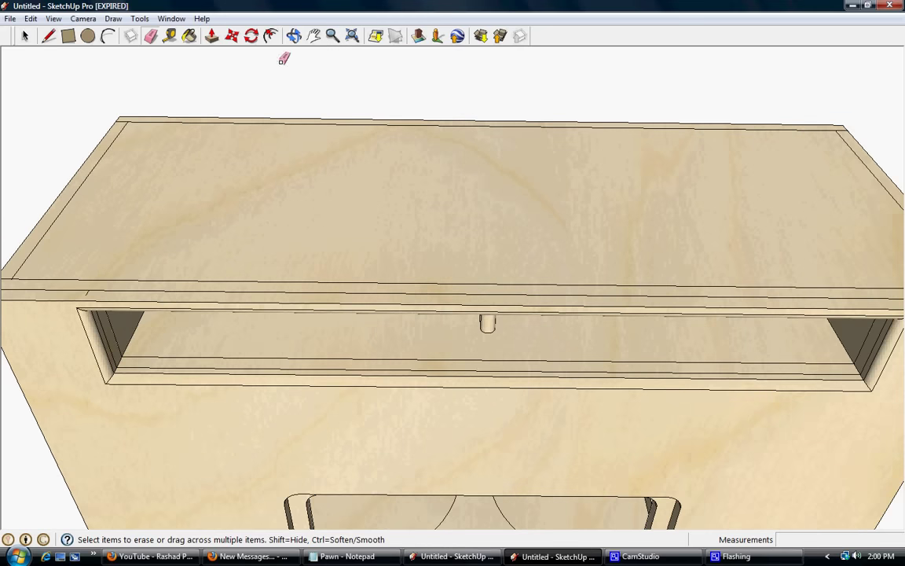
left_click(293, 35)
mouse_move(282, 380)
left_mouse_down()
mouse_move(313, 275)
mouse_move(248, 246)
mouse_move(258, 243)
mouse_move(448, 344)
mouse_move(487, 339)
mouse_move(520, 315)
mouse_move(337, 375)
mouse_move(569, 382)
mouse_move(487, 360)
mouse_move(501, 307)
mouse_move(433, 402)
mouse_move(408, 394)
mouse_move(497, 317)
mouse_move(388, 426)
mouse_move(538, 365)
mouse_move(377, 462)
mouse_move(493, 365)
mouse_move(542, 227)
mouse_move(545, 385)
mouse_move(611, 360)
mouse_move(354, 351)
mouse_move(491, 380)
mouse_move(460, 363)
mouse_move(544, 162)
mouse_move(540, 493)
mouse_move(538, 342)
mouse_move(507, 442)
mouse_move(531, 465)
mouse_move(616, 336)
mouse_move(632, 258)
mouse_move(590, 252)
mouse_move(538, 267)
mouse_move(375, 391)
mouse_move(393, 487)
mouse_move(390, 434)
mouse_move(366, 510)
mouse_move(373, 513)
left_mouse_up()
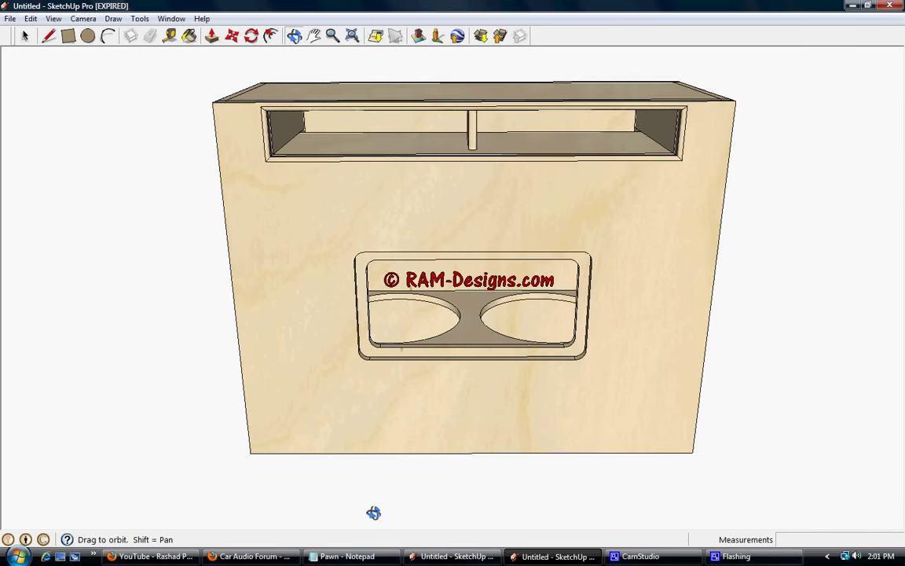